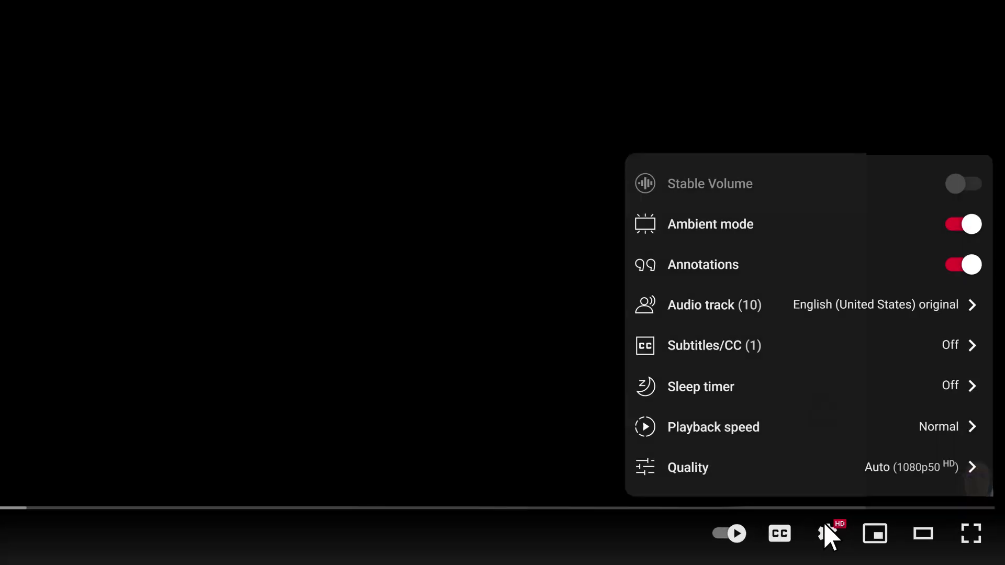
# - Show the YouTube video's audio track language list
pyautogui.click(699, 300)
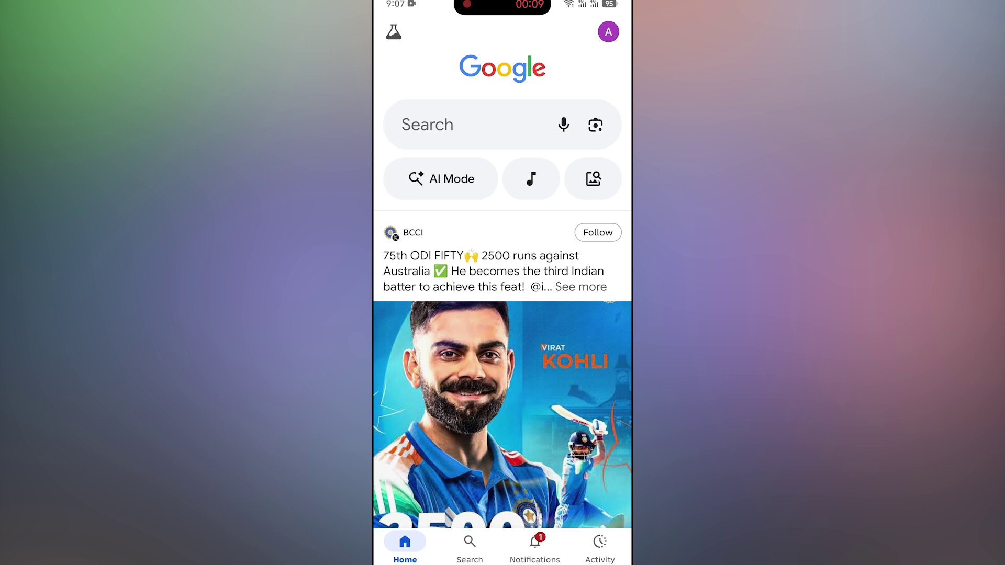
# - Search Google for 'change pdf background color'
pyautogui.click(471, 125)
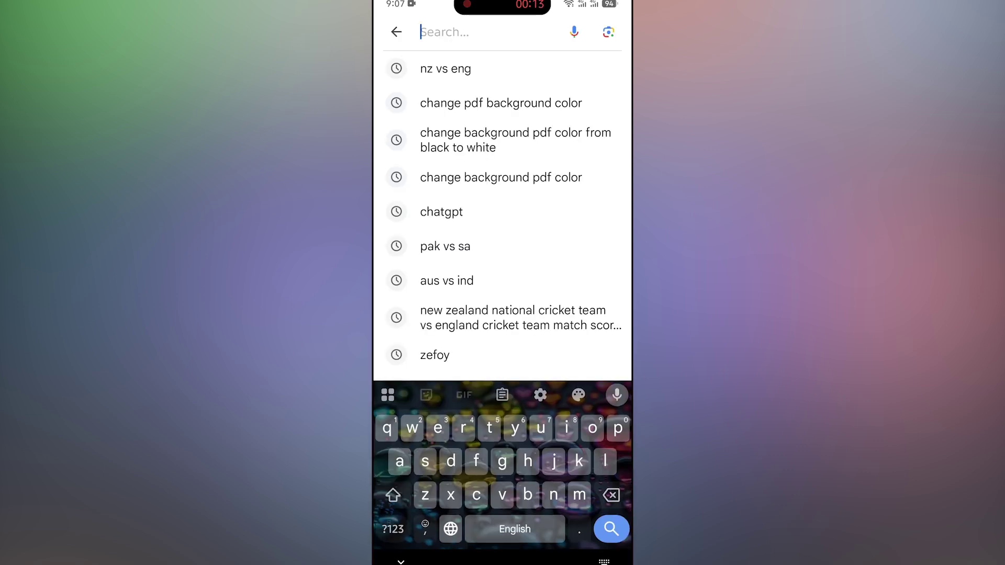
pyautogui.write('change pdf ')
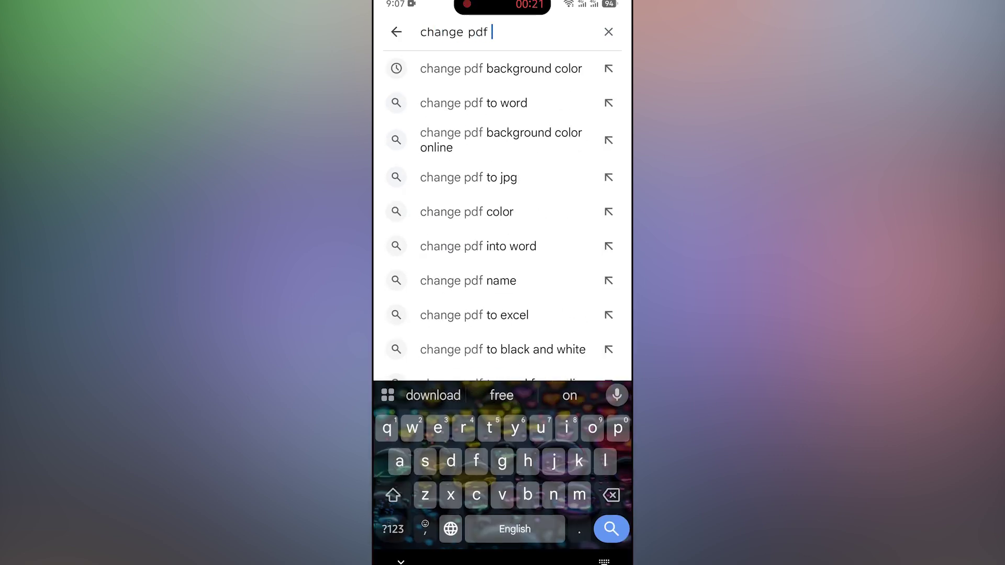
pyautogui.write('background colo')
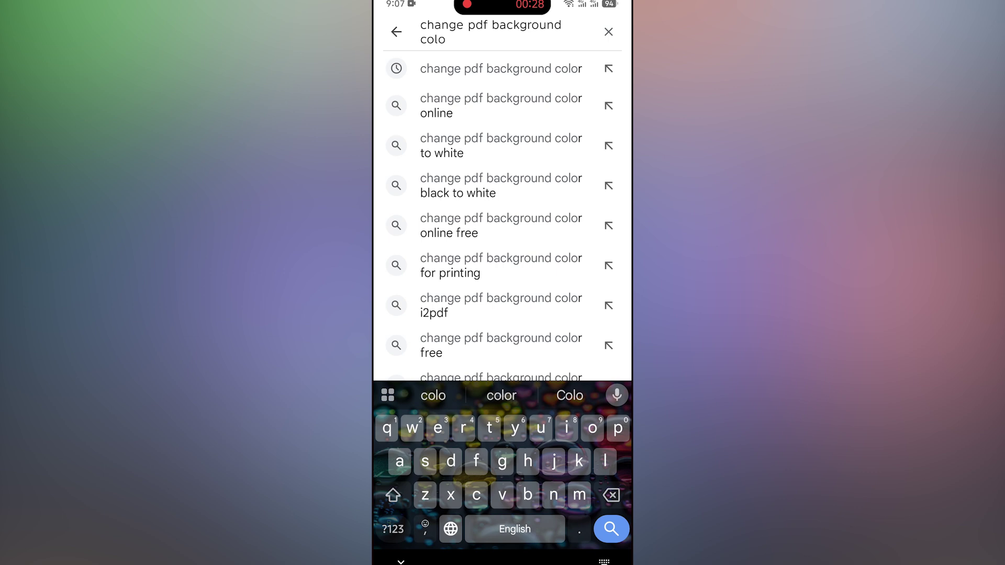
pyautogui.write('r')
pyautogui.press('Return')
pyautogui.scroll(-5, 503, 314)
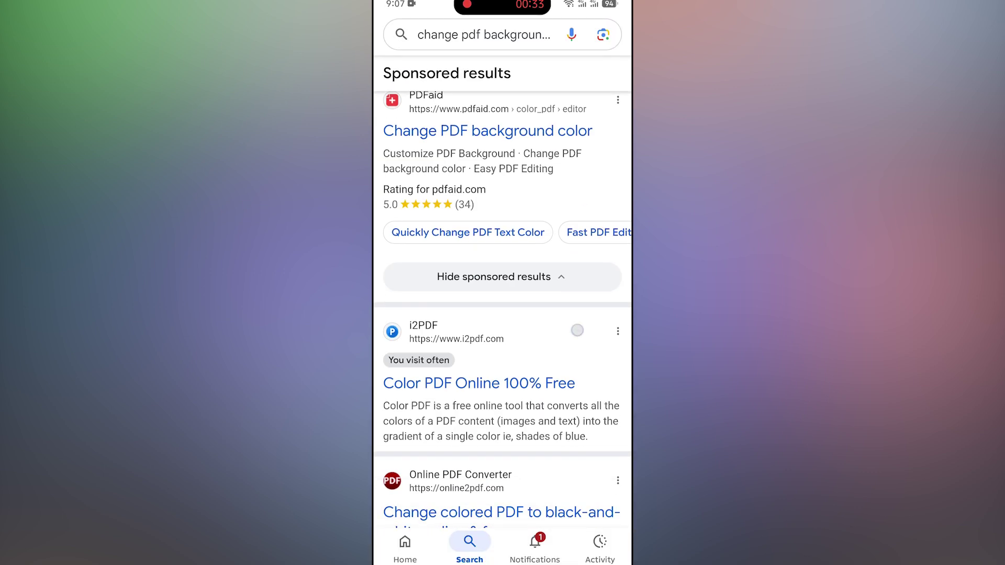
# - Open the i2PDF Color PDF result and upload linuxbasicsforhackers.pdf
pyautogui.click(479, 297)
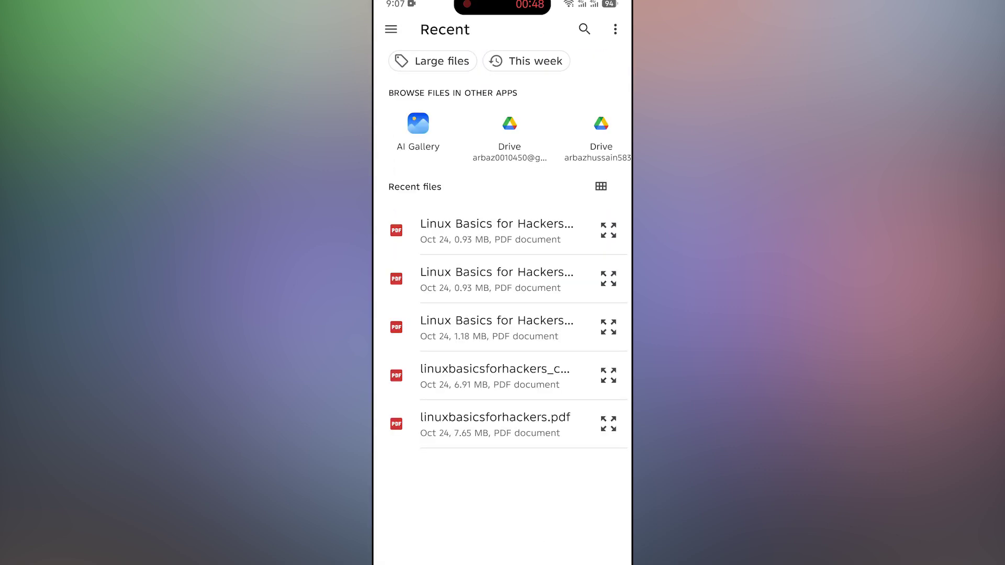
pyautogui.click(494, 424)
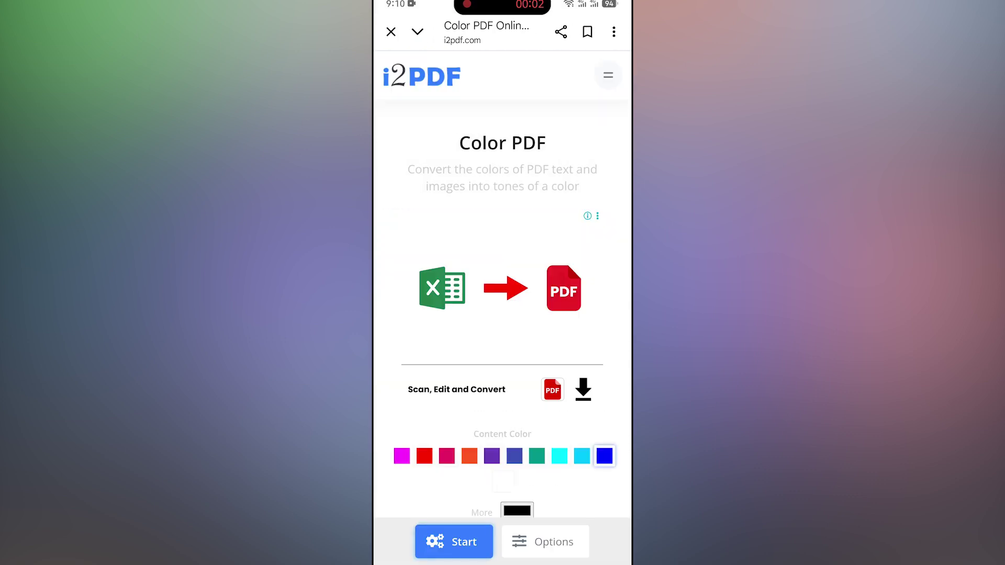
pyautogui.scroll(-5, 503, 314)
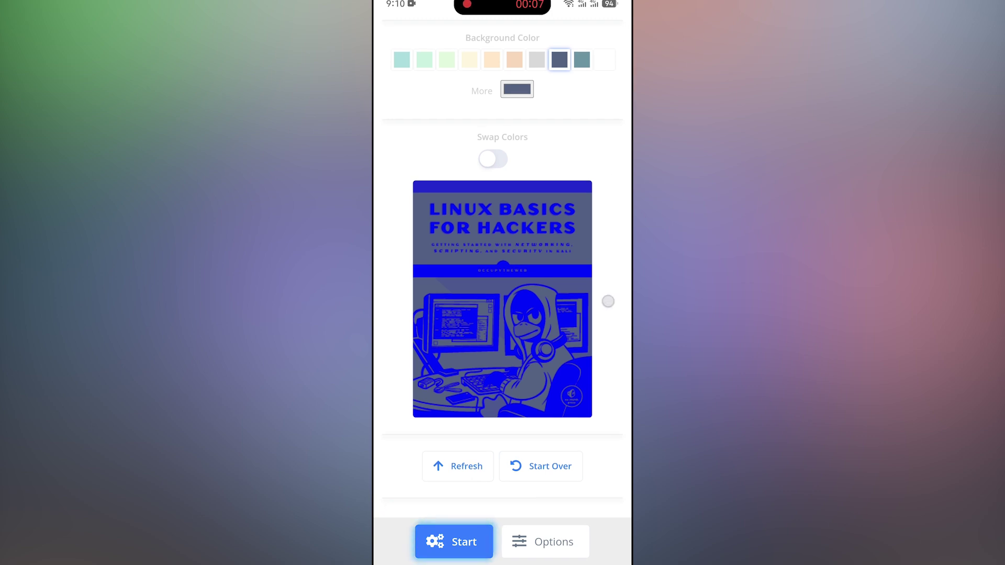
pyautogui.scroll(1, 609, 301)
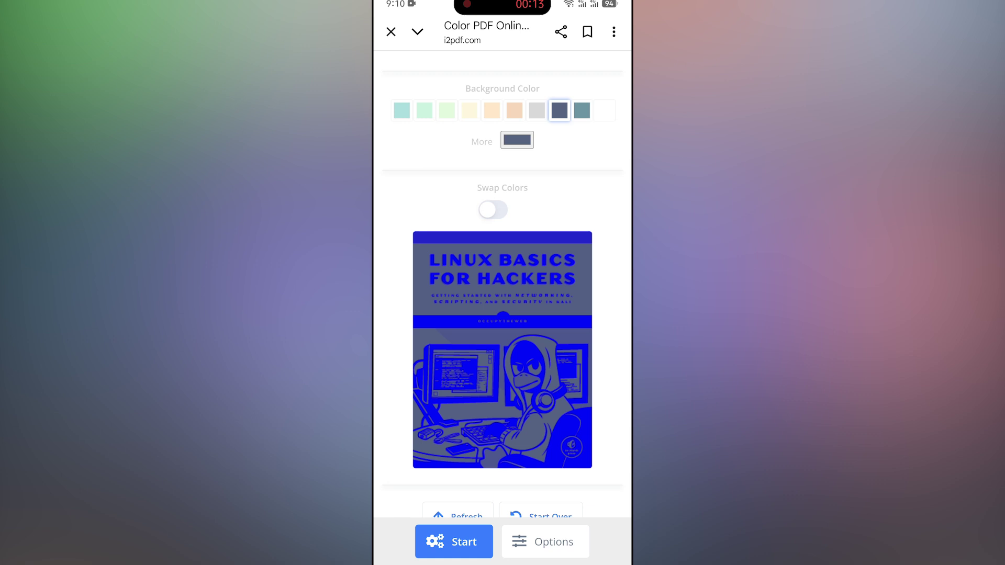
pyautogui.scroll(2, 586, 189)
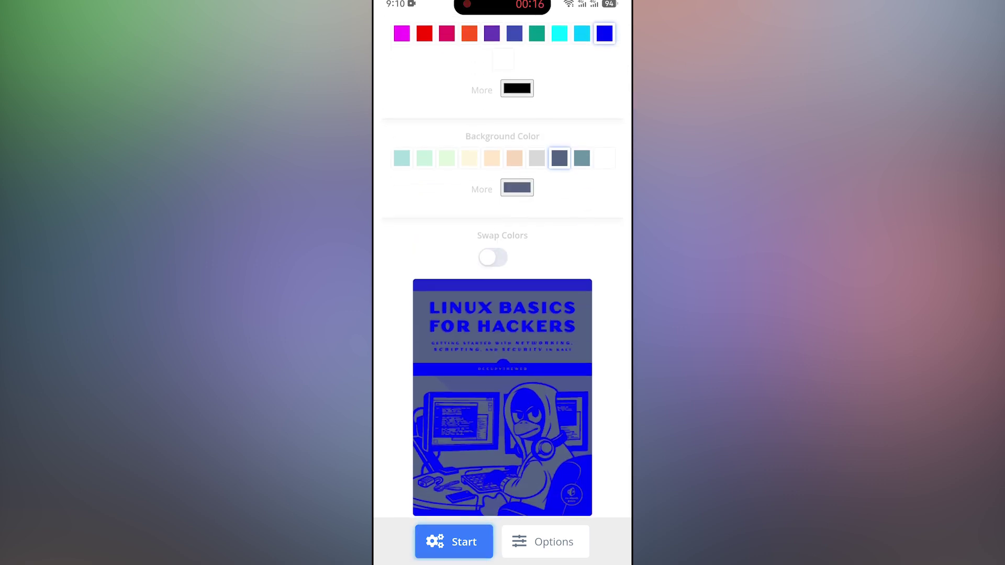
# - Choose the white Background Color swatch so the cover shows blue on white
pyautogui.click(604, 158)
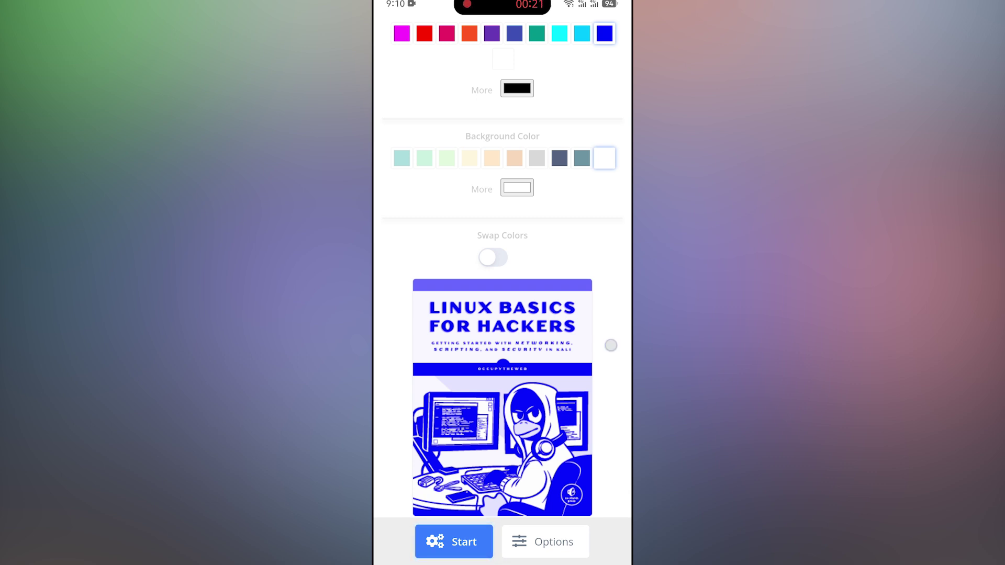
pyautogui.scroll(-3, 612, 346)
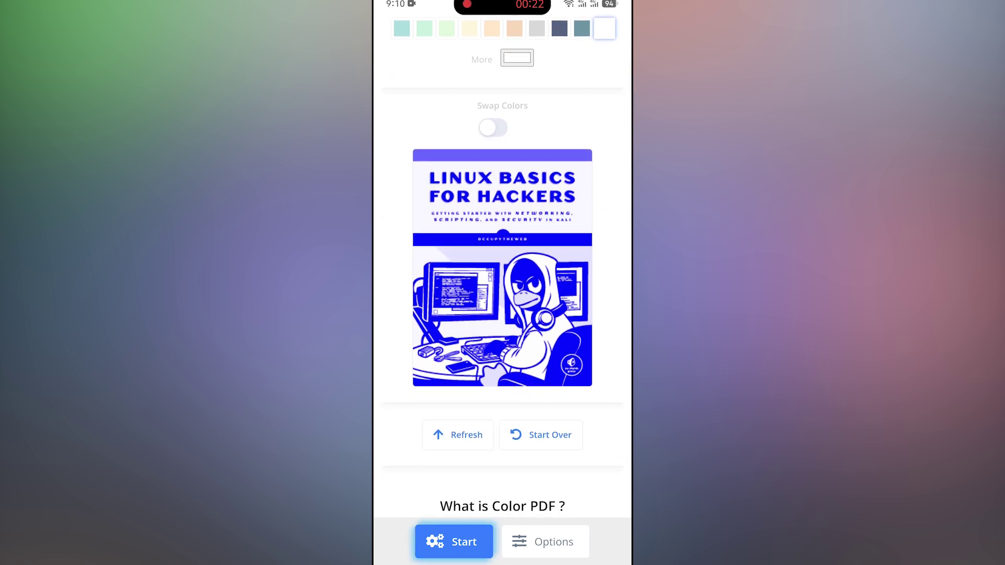